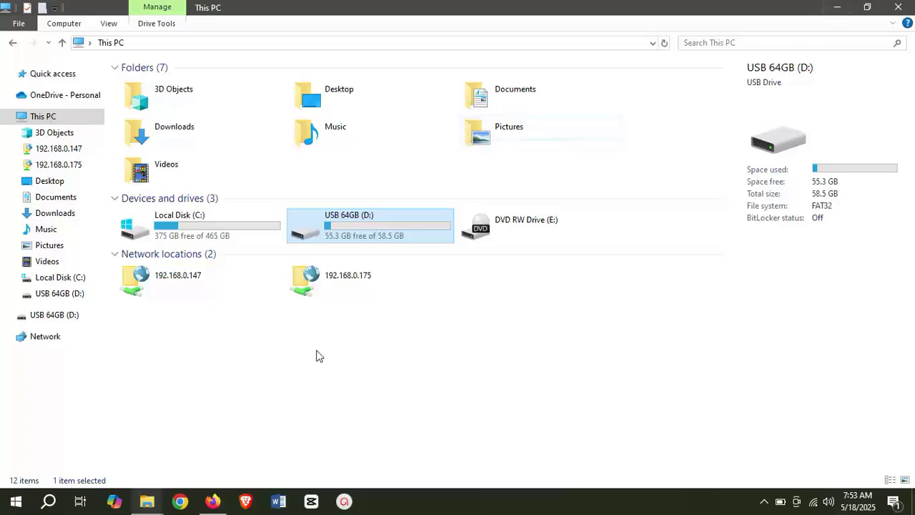
# Step: Switch to Firefox and open the PowerISO website's download page to view the 32-bit and 64-bit v9.1 installers
pyautogui.click(213, 497)
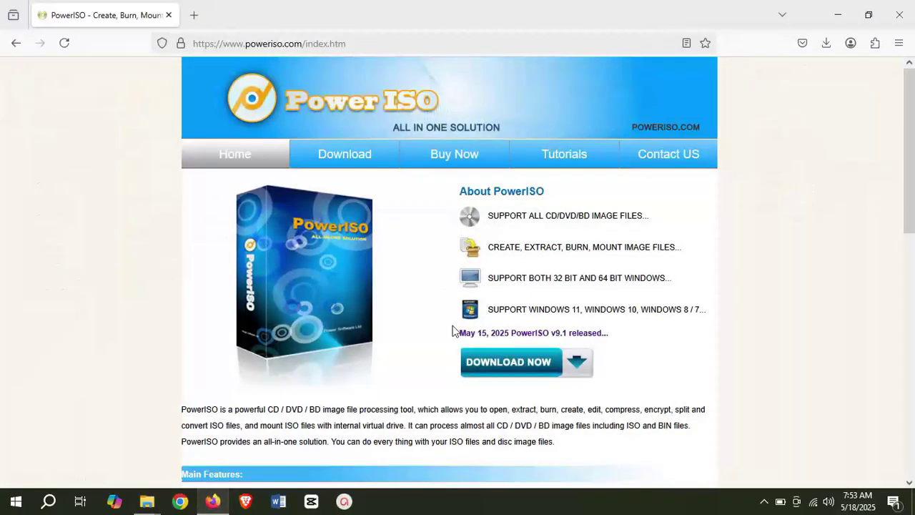
pyautogui.click(246, 43)
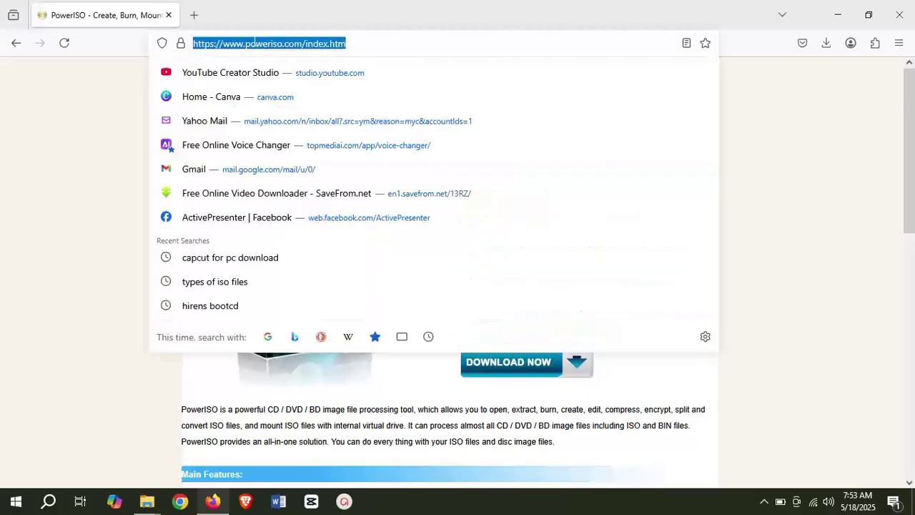
pyautogui.click(246, 43)
pyautogui.click(795, 188)
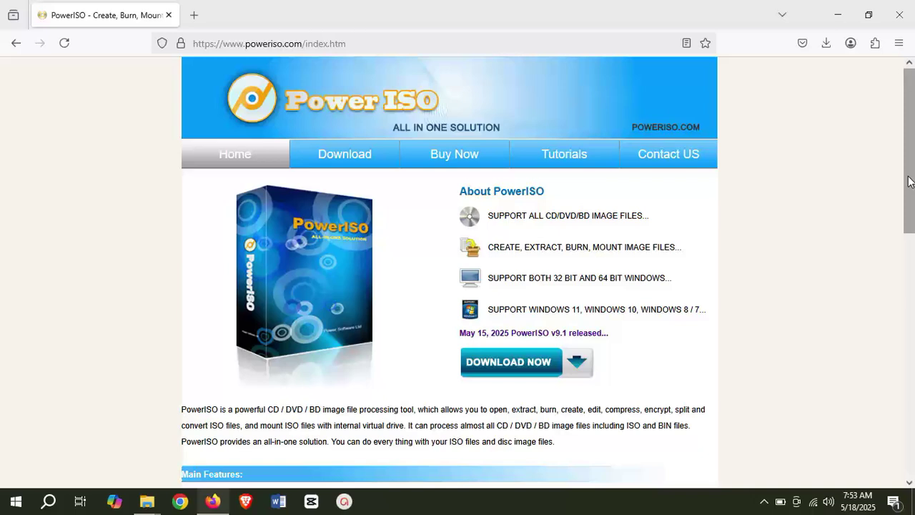
pyautogui.click(341, 165)
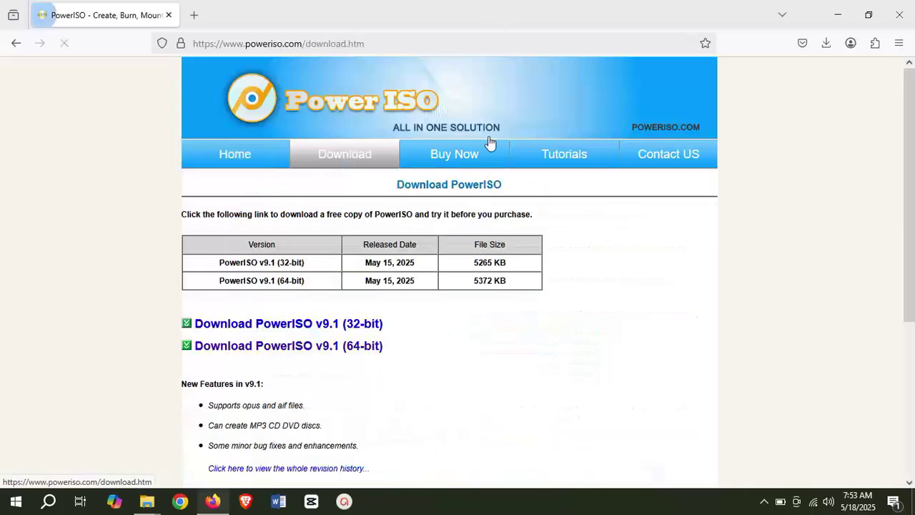
pyautogui.click(764, 502)
pyautogui.click(830, 266)
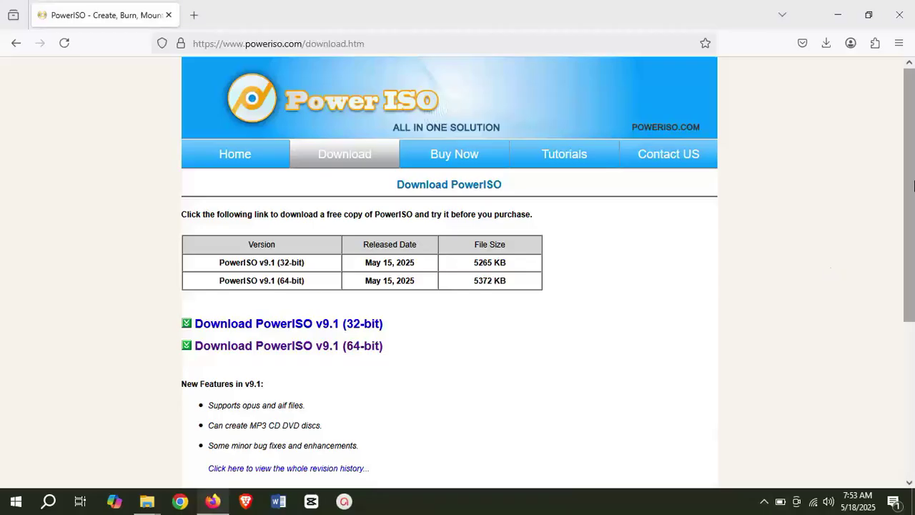
pyautogui.moveTo(914, 186); pyautogui.dragTo(914, 213)
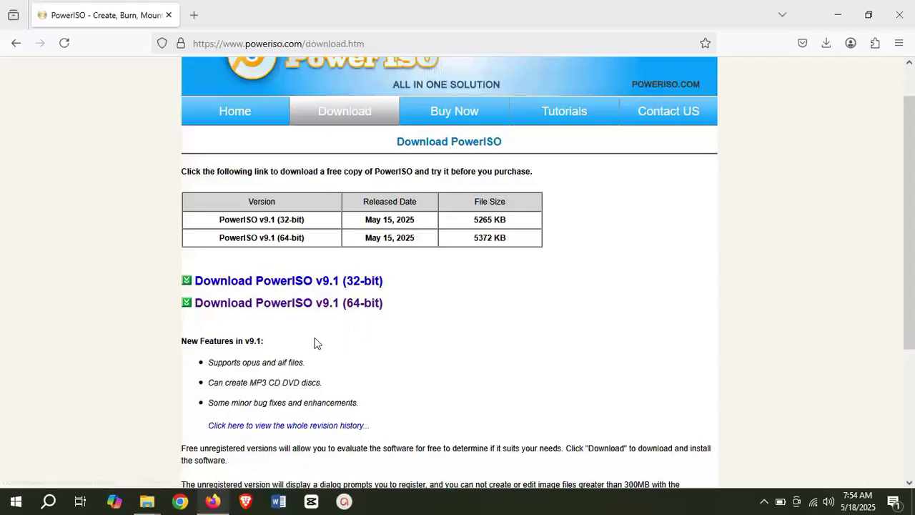
# Step: Check the ISO and PowerISO installer in the Downloads Applications folder in File Explorer, and minimize all windows to reach the desktop
pyautogui.moveTo(147, 498)
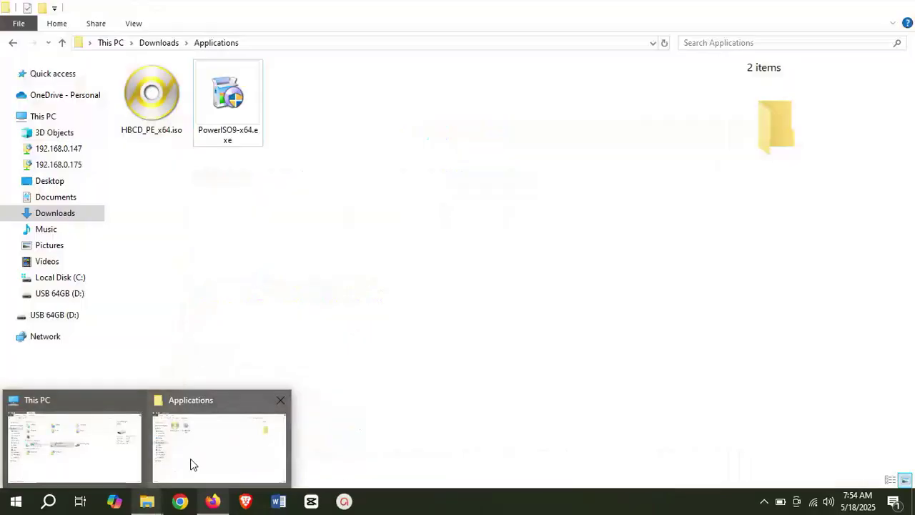
pyautogui.click(192, 464)
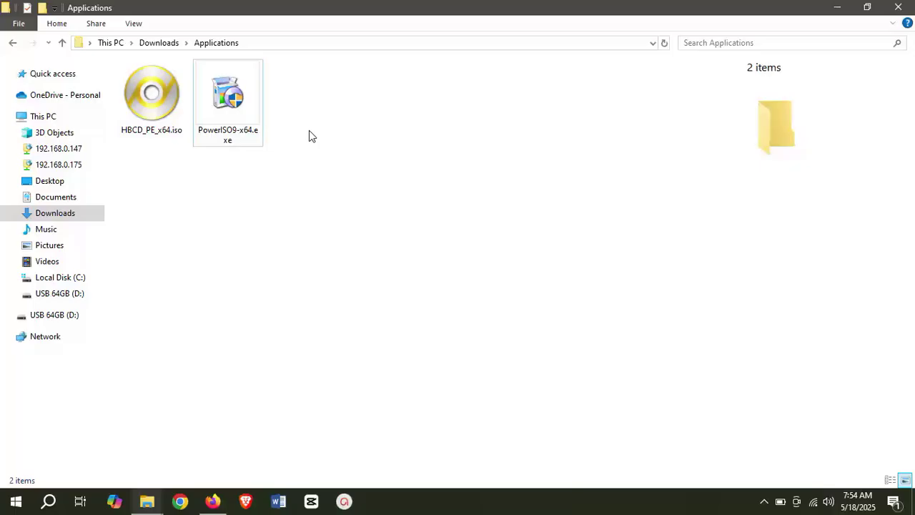
pyautogui.click(827, 5)
pyautogui.click(827, 5)
pyautogui.click(827, 5)
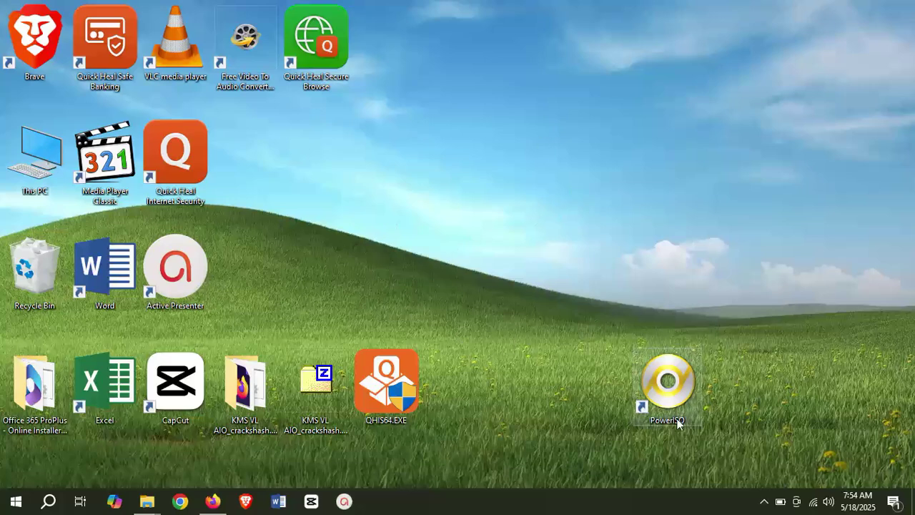
# Step: Move the PowerISO desktop shortcut one grid slot closer to the other icons and deselect it
pyautogui.moveTo(669, 373); pyautogui.dragTo(612, 312)
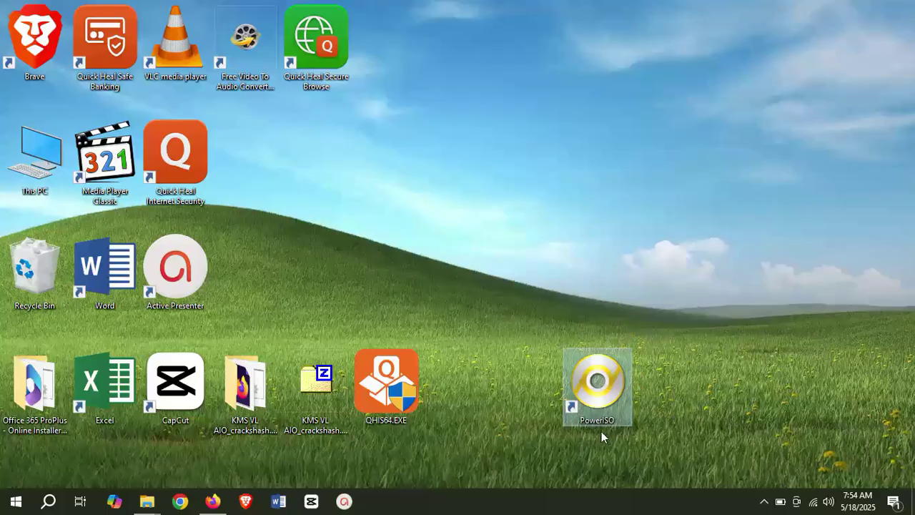
pyautogui.click(712, 447)
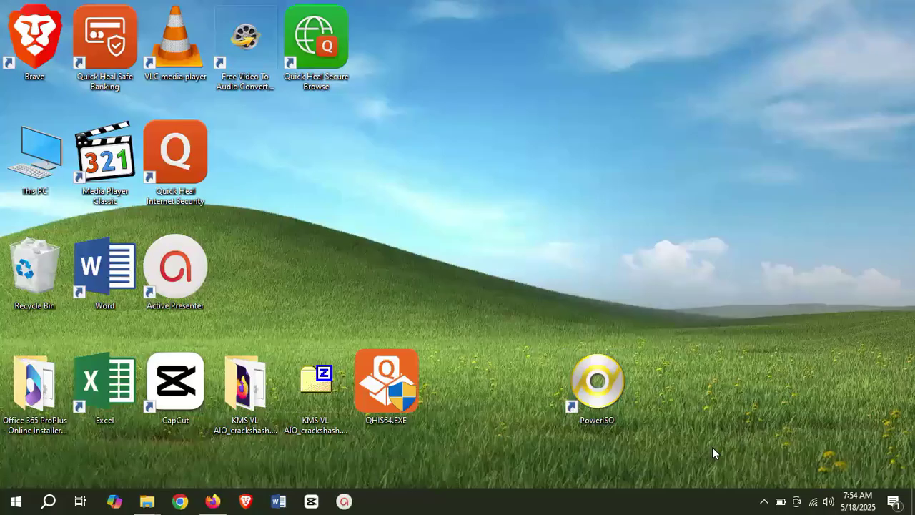
pyautogui.moveTo(598, 388); pyautogui.dragTo(619, 361)
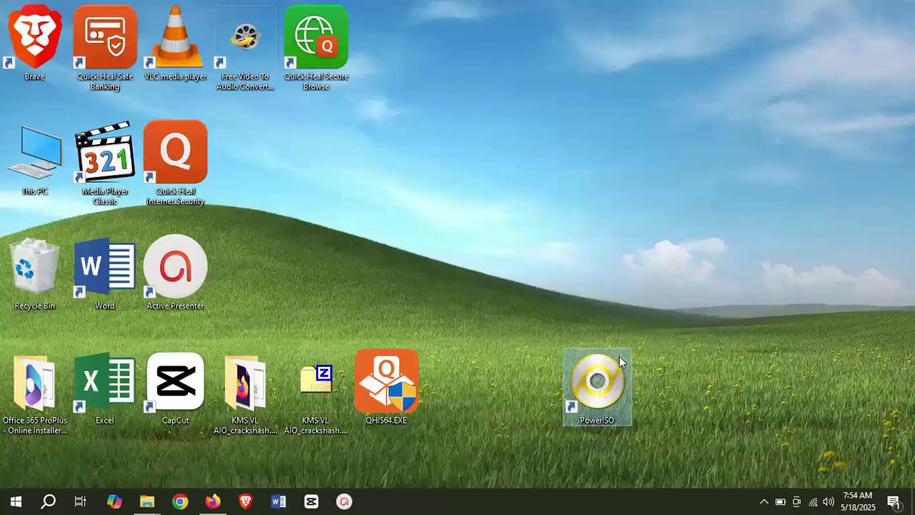
pyautogui.click(683, 402)
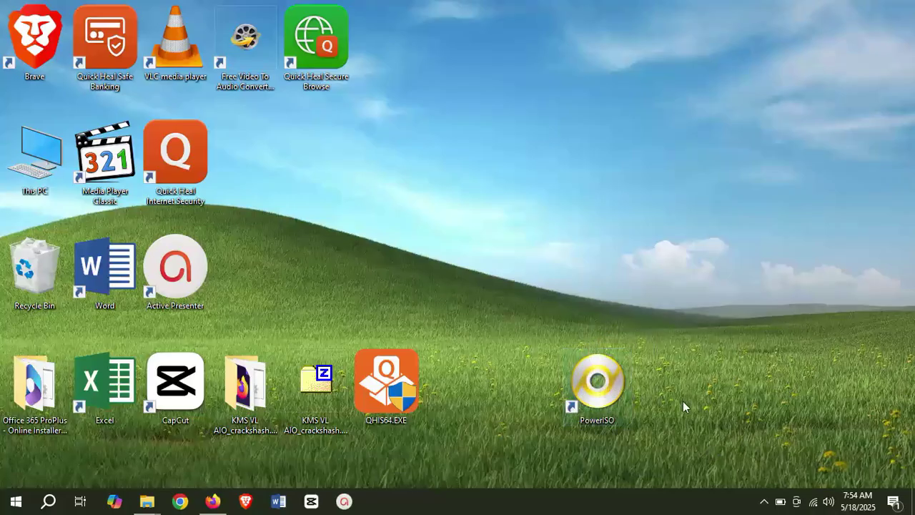
# Step: Run PowerISO as administrator from its desktop shortcut and continue with the trial version
pyautogui.rightClick(601, 385)
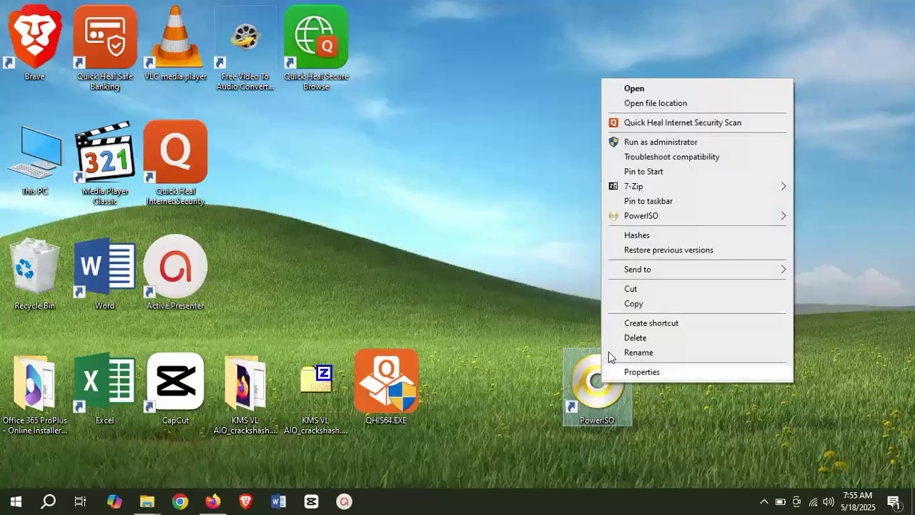
pyautogui.click(652, 148)
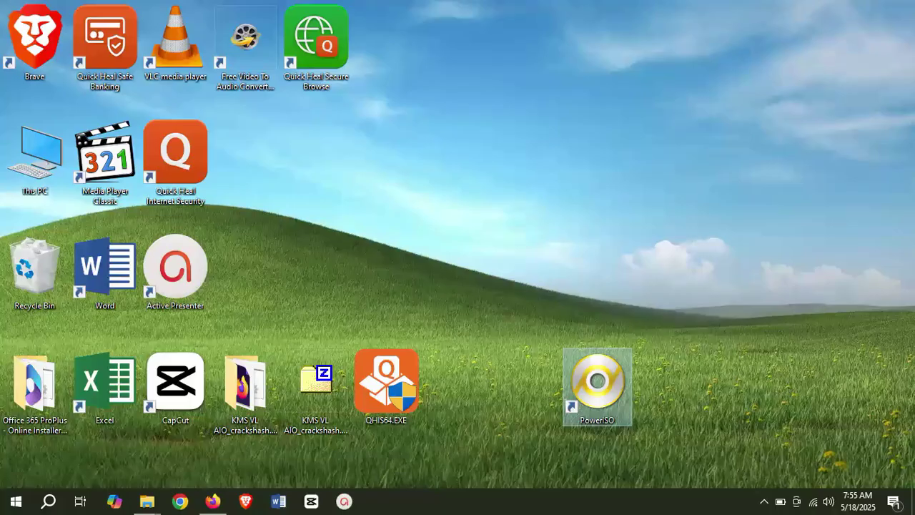
pyautogui.click(401, 334)
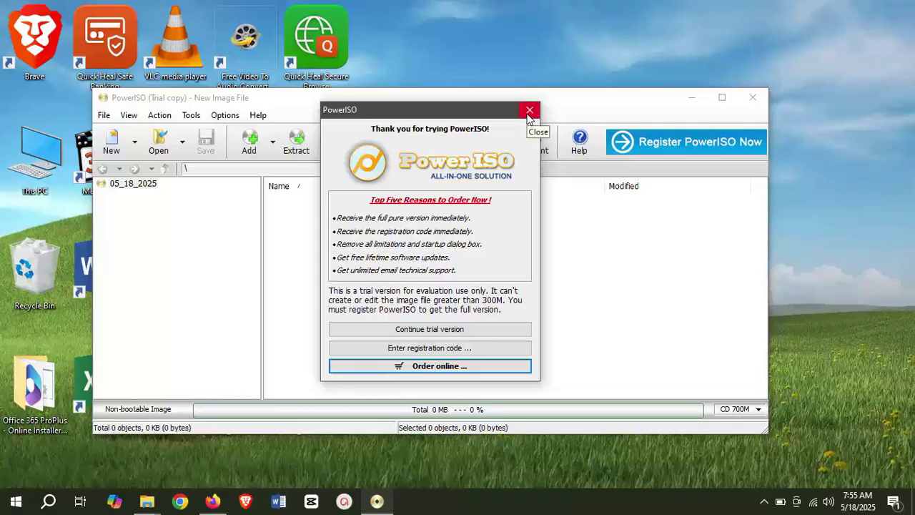
pyautogui.click(419, 331)
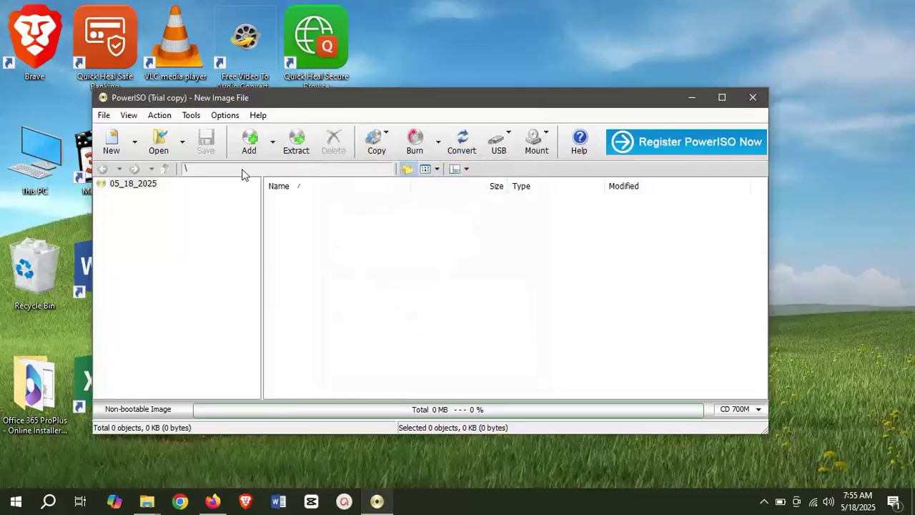
# Step: Start the Create bootable USB drive tool and load HBCD_PE_x64.iso from the Downloads Applications folder as the source image
pyautogui.click(189, 117)
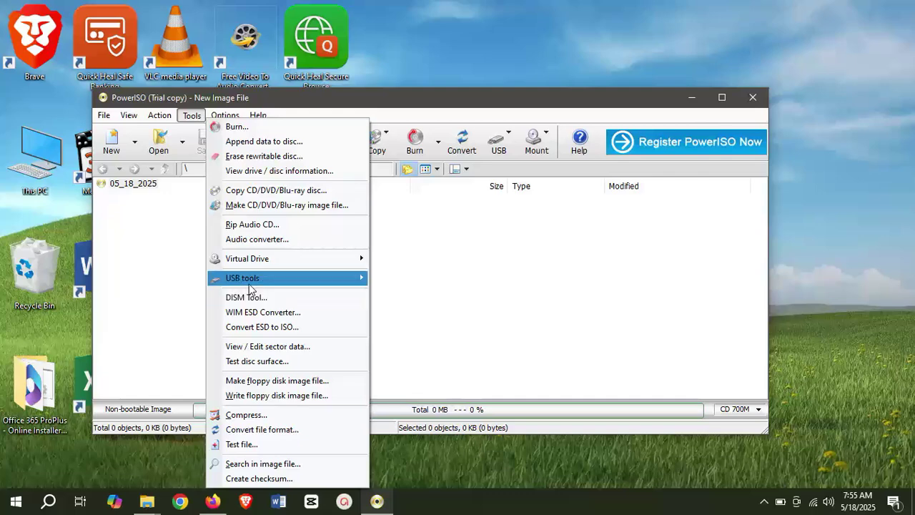
pyautogui.moveTo(250, 283)
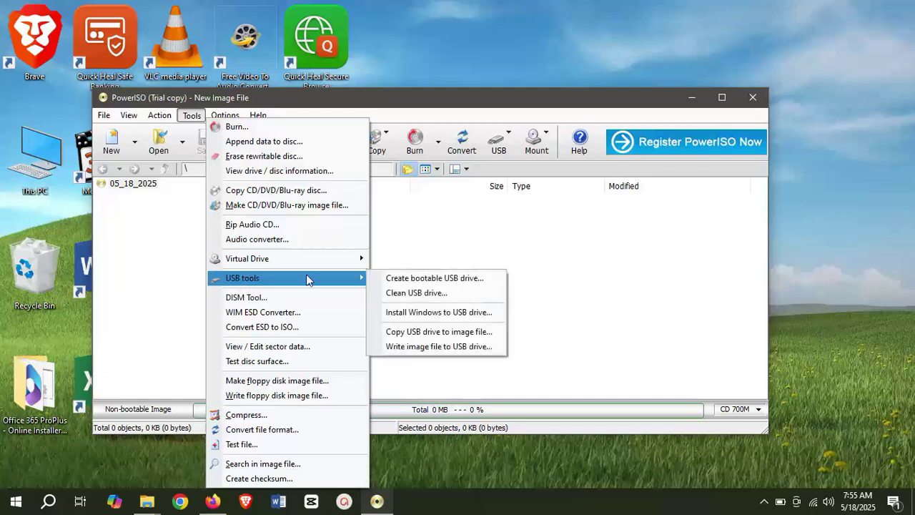
pyautogui.click(407, 284)
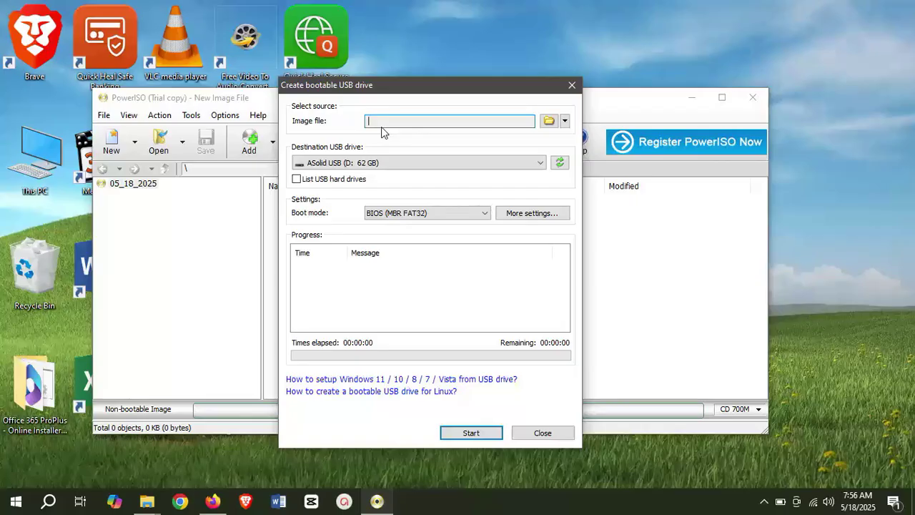
pyautogui.click(549, 123)
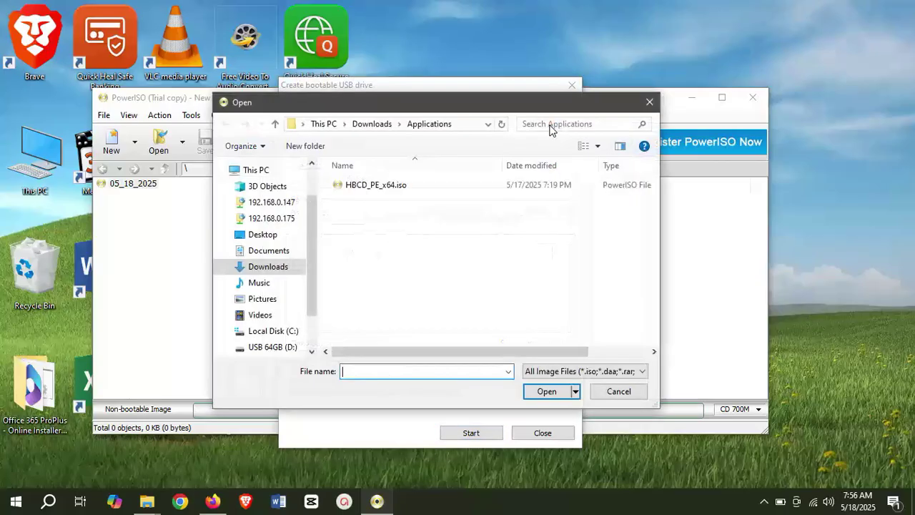
pyautogui.click(381, 188)
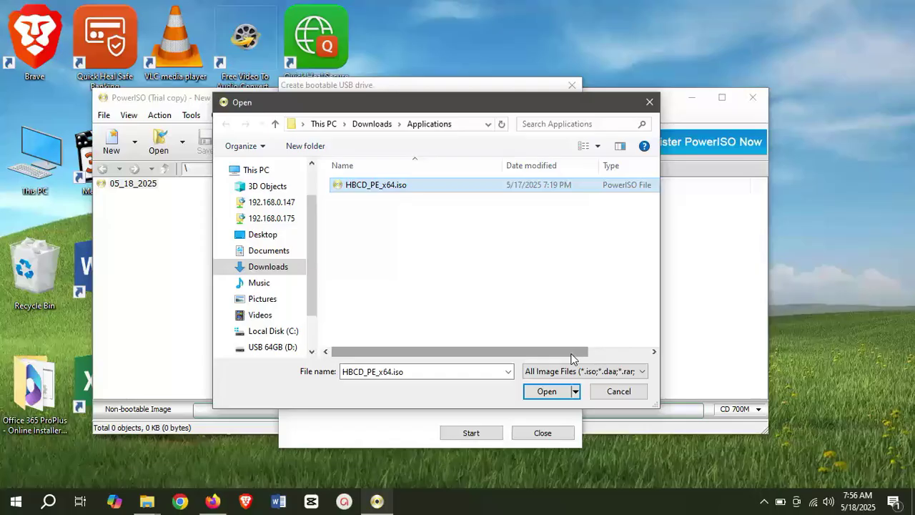
pyautogui.click(547, 391)
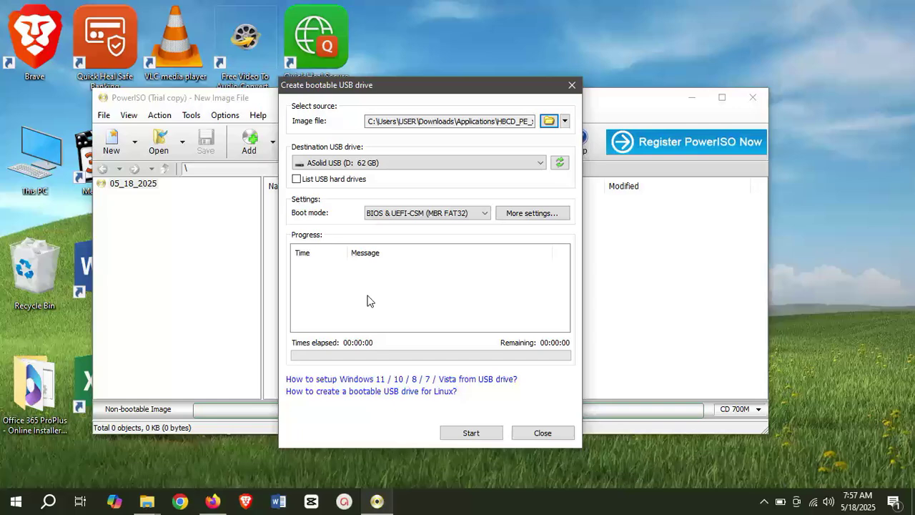
# Step: Select ASolid USB (D: 62 GB) as the destination drive and start writing the image, accepting that all its data is overwritten
pyautogui.click(369, 164)
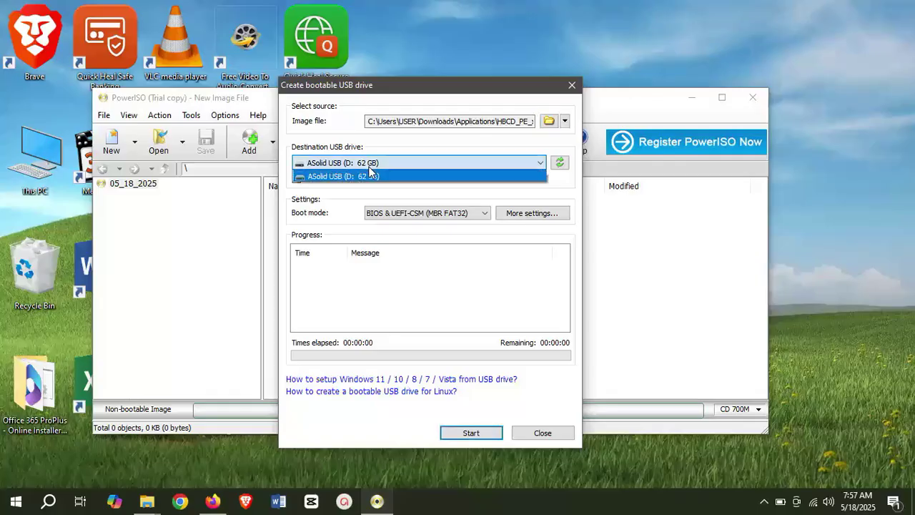
pyautogui.click(369, 169)
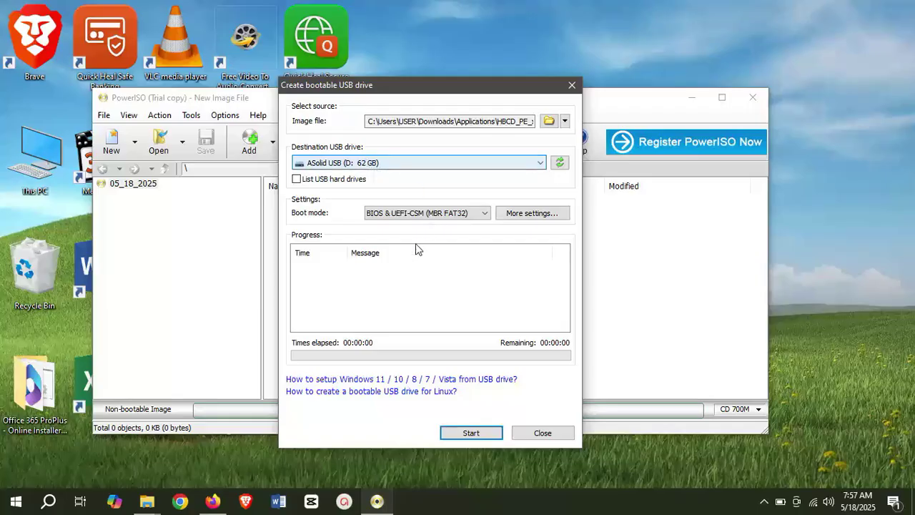
pyautogui.click(372, 276)
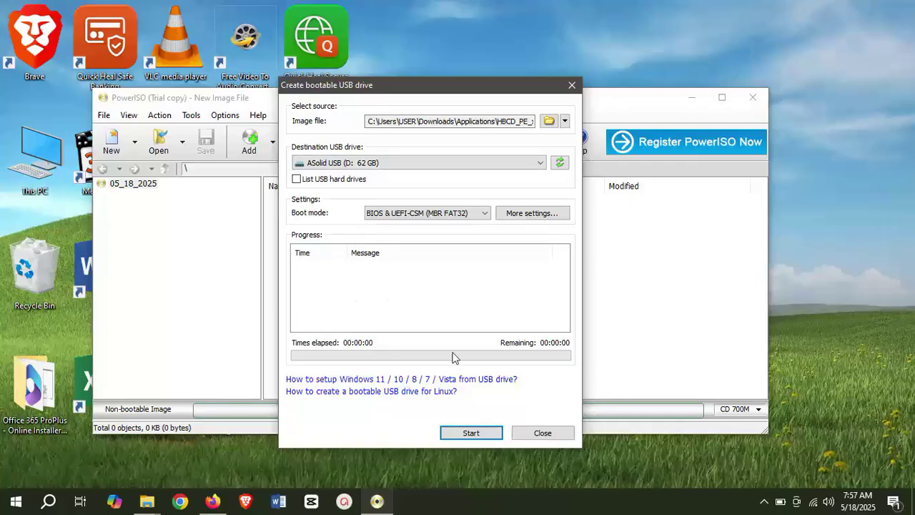
pyautogui.click(470, 432)
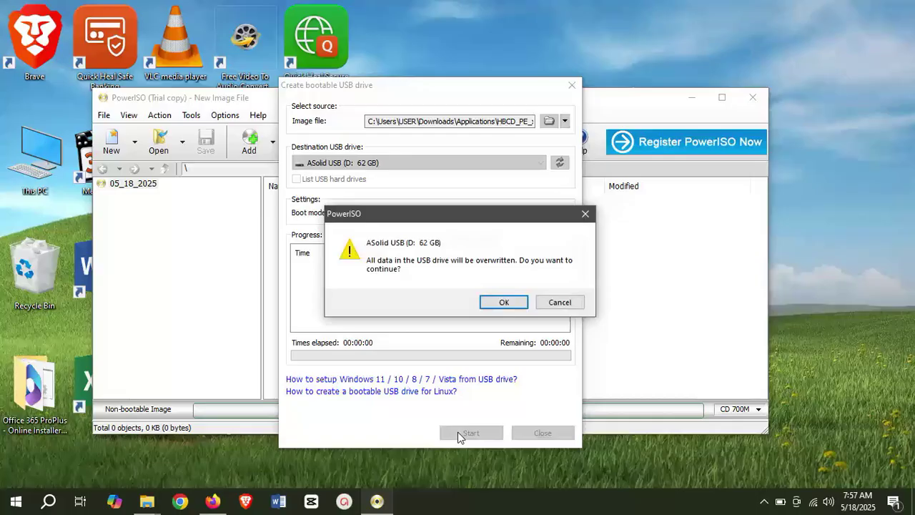
pyautogui.click(504, 302)
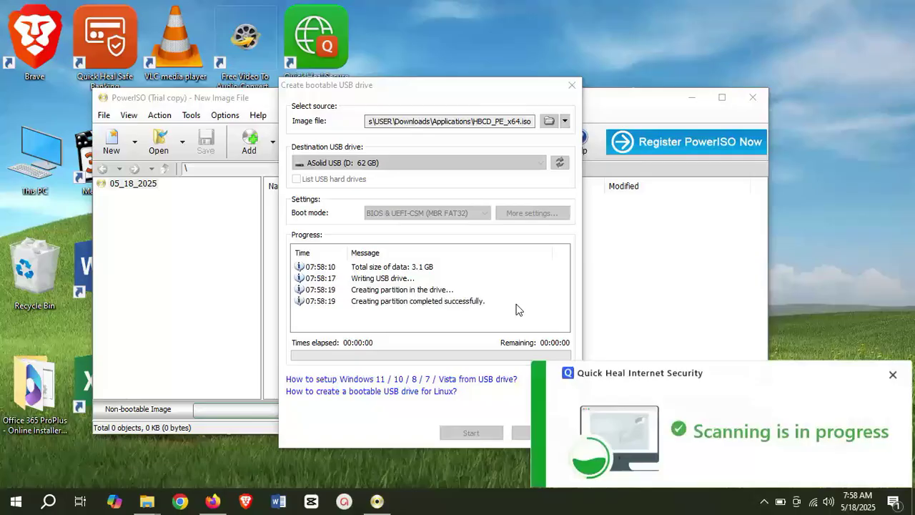
pyautogui.click(892, 374)
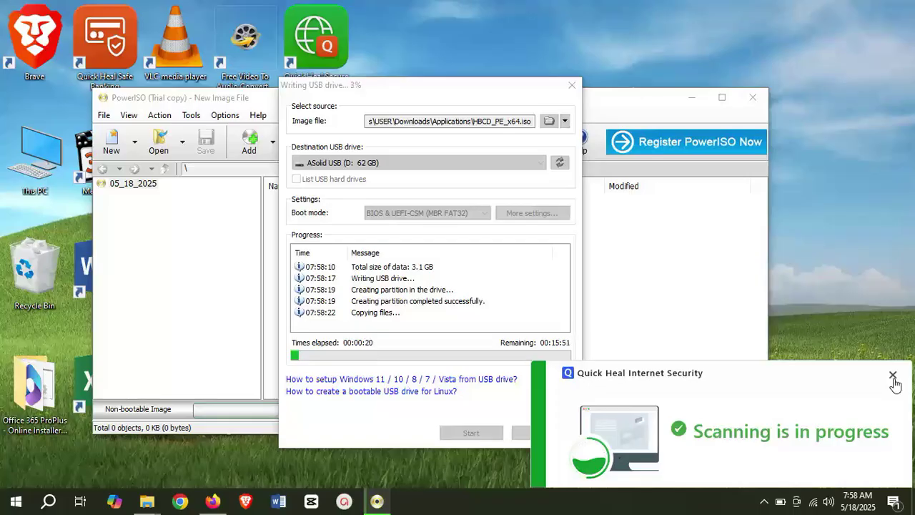
pyautogui.click(893, 379)
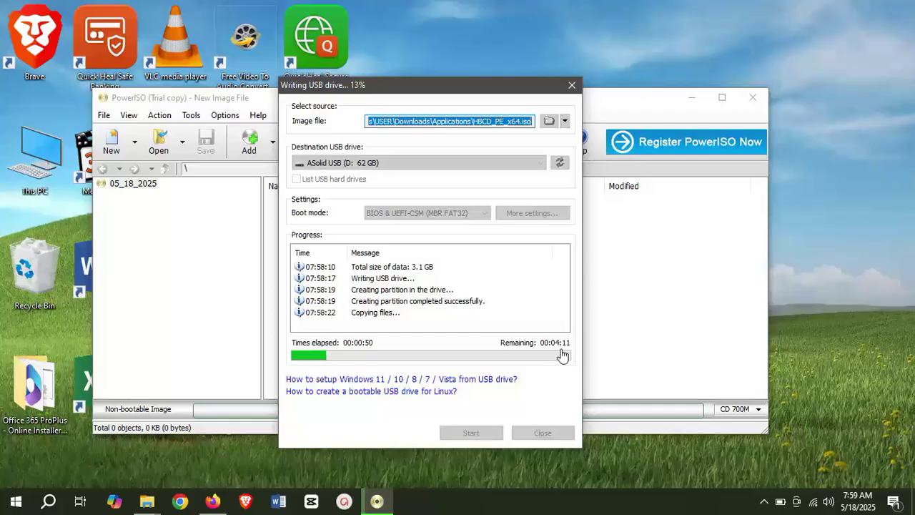
pyautogui.click(765, 502)
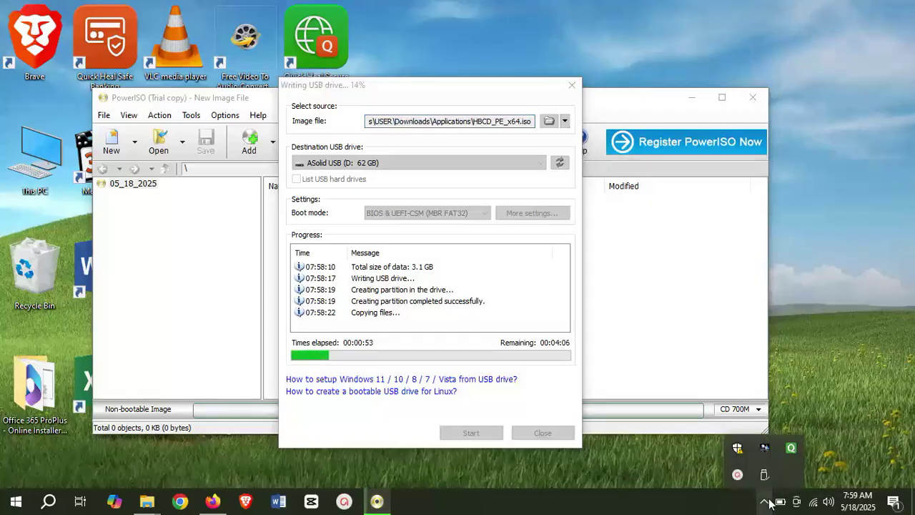
pyautogui.click(738, 473)
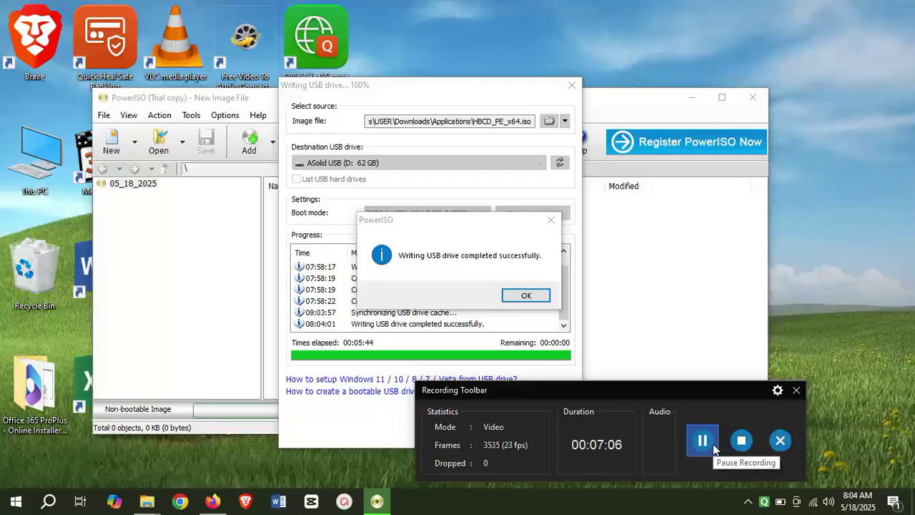
pyautogui.click(795, 390)
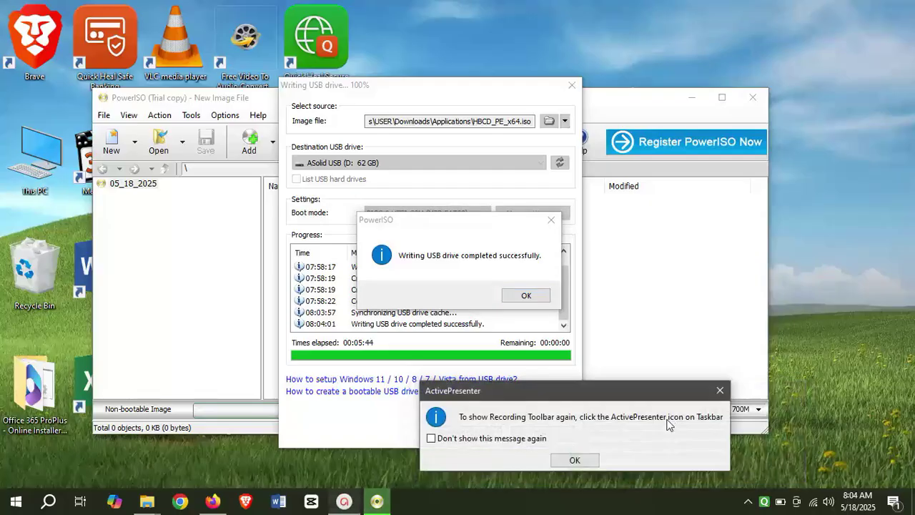
pyautogui.click(576, 460)
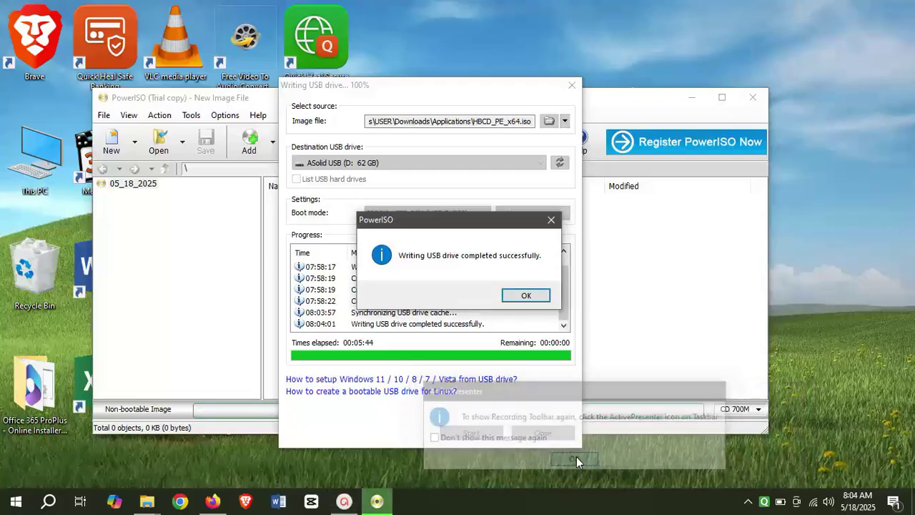
# Step: Acknowledge the completion of the USB drive writing
pyautogui.click(526, 296)
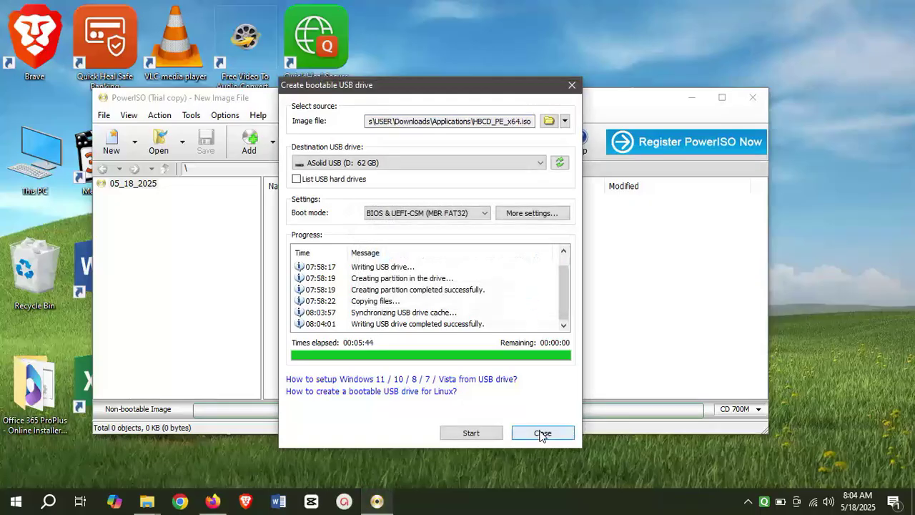
# Step: Close the Create bootable USB drive tool and exit PowerISO
pyautogui.click(541, 433)
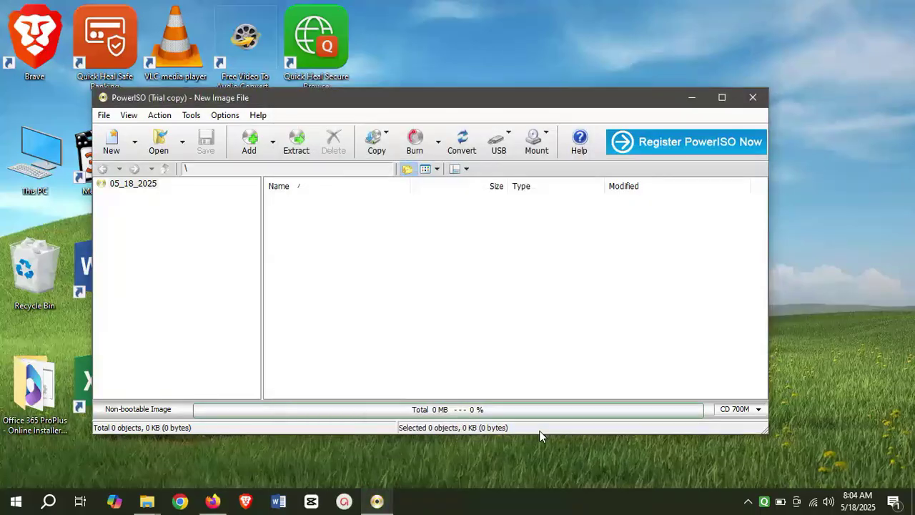
pyautogui.click(754, 98)
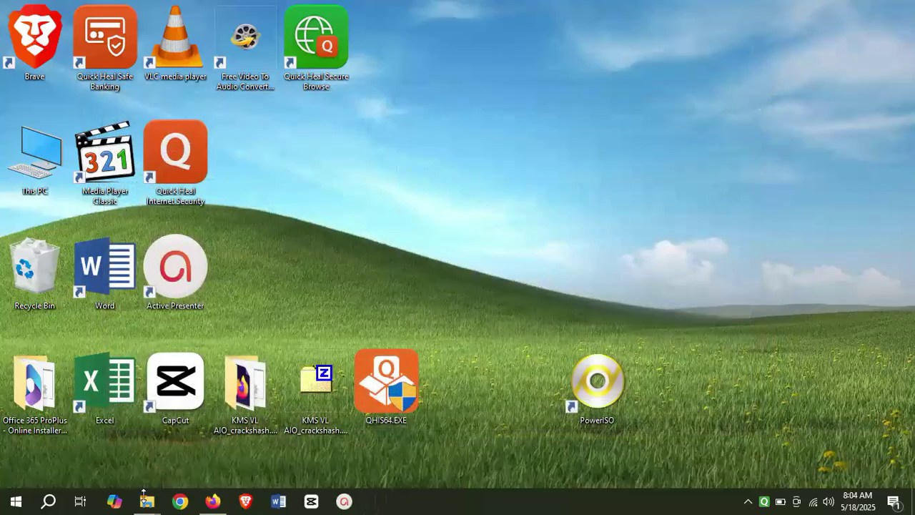
# Step: Switch to File Explorer, examine the contents of the HBCD_PE_x64 (D:) USB drive, and return to This PC
pyautogui.moveTo(143, 499)
pyautogui.click(116, 449)
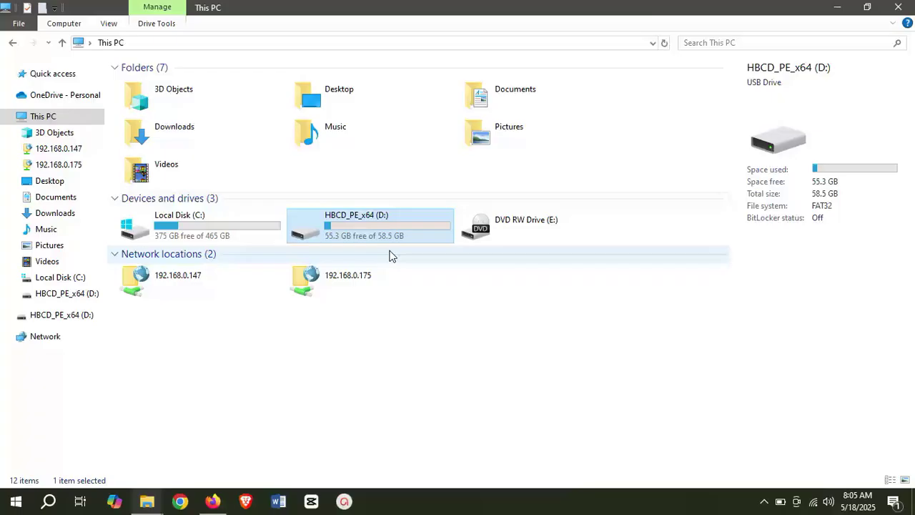
pyautogui.doubleClick(381, 221)
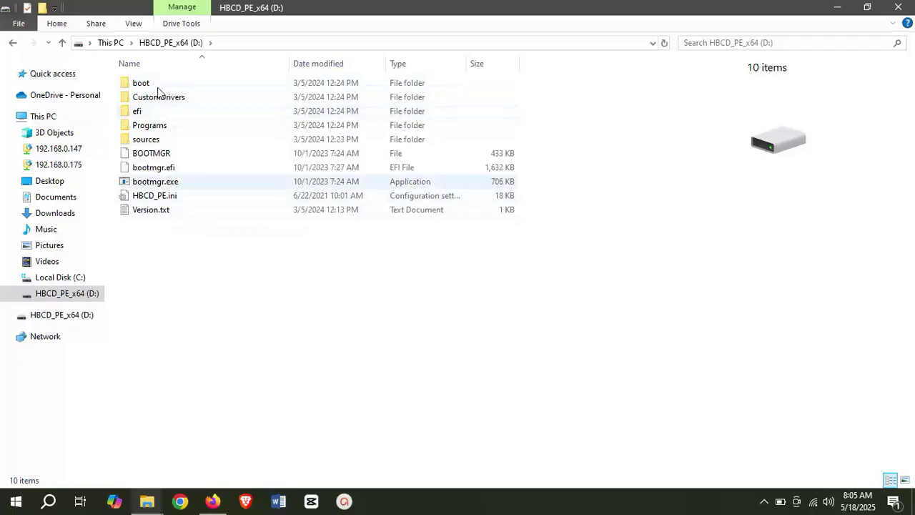
pyautogui.click(110, 43)
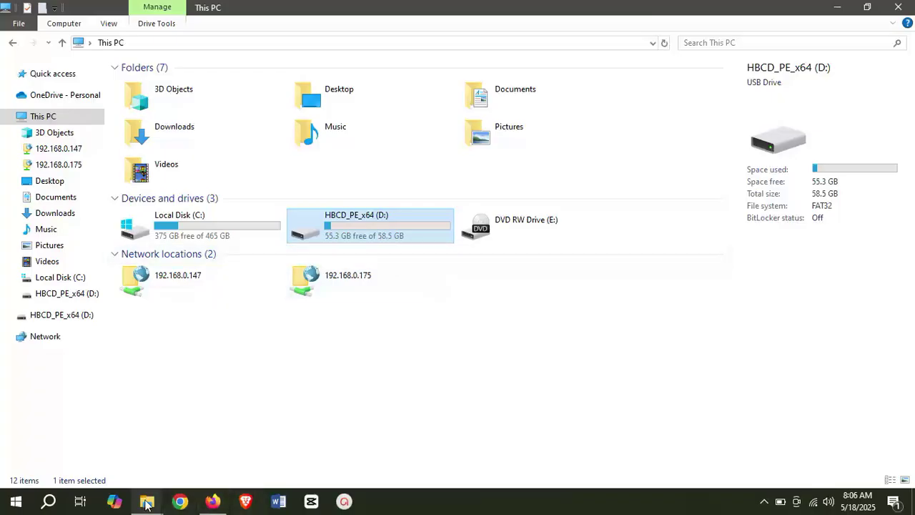
pyautogui.moveTo(146, 502)
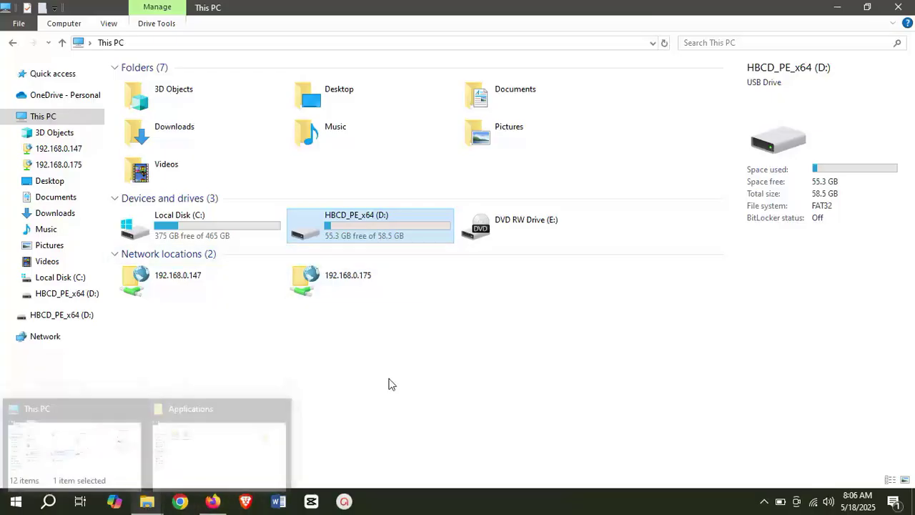